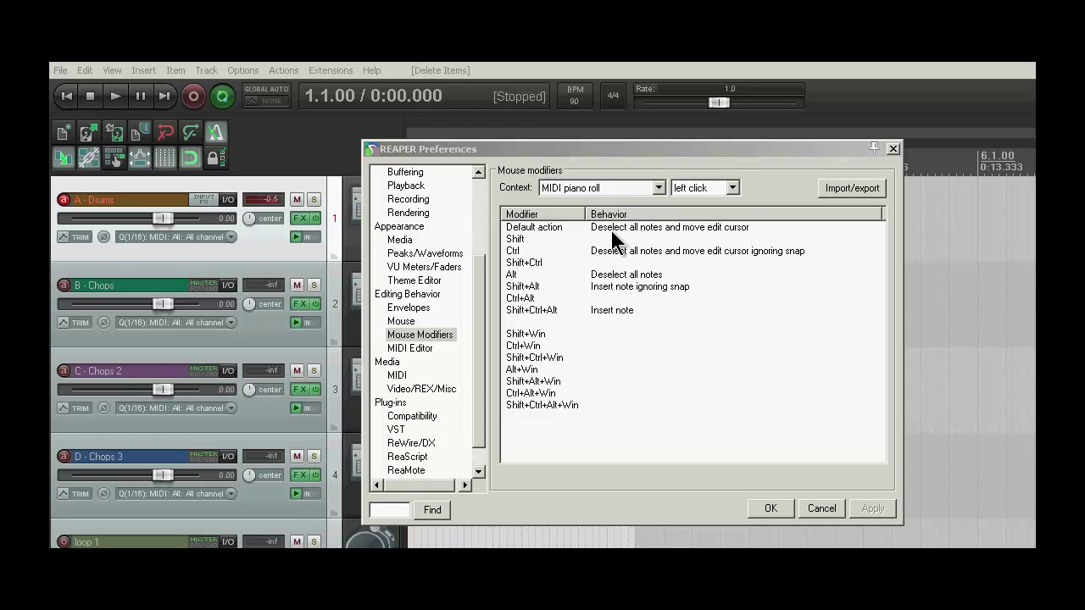
- Switch the mouse modifier context to the MIDI piano roll
{"action": "left_click", "coordinate": [626, 188]}
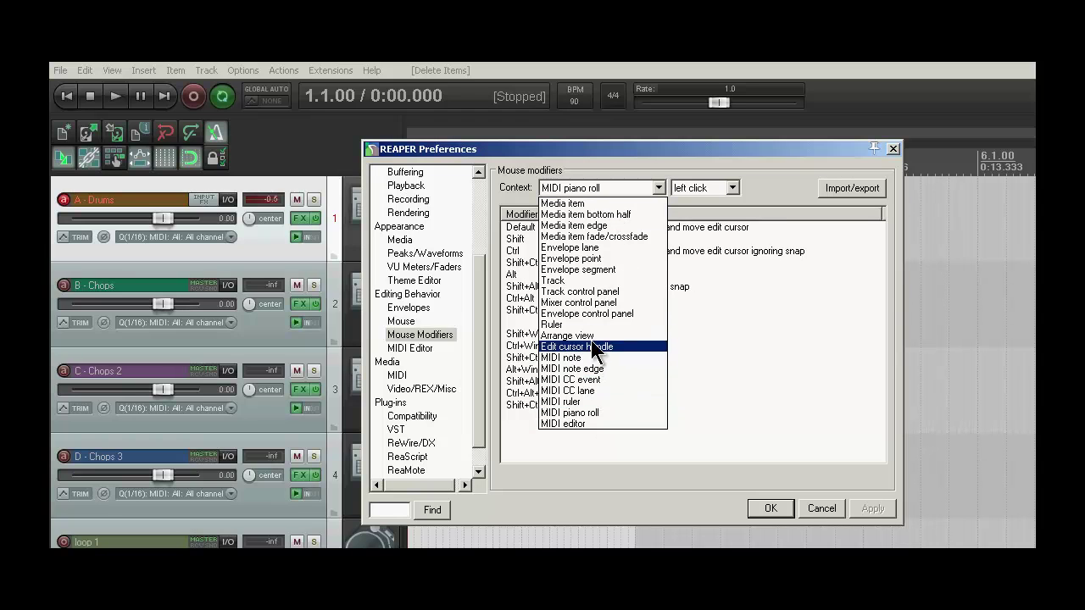
{"action": "left_click", "coordinate": [598, 203]}
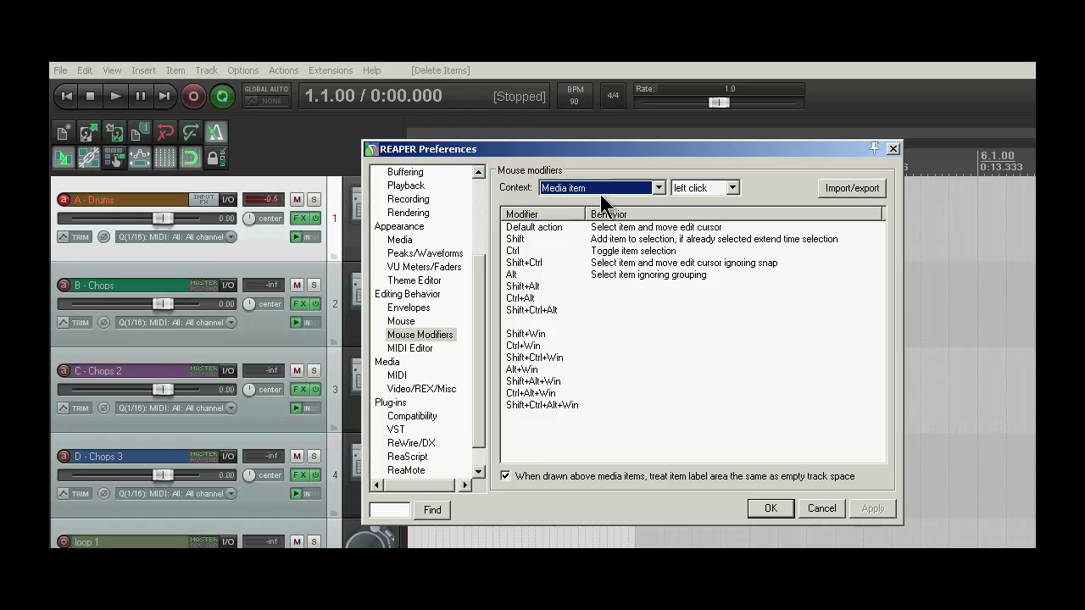
{"action": "left_click", "coordinate": [600, 191]}
{"action": "left_click", "coordinate": [568, 412]}
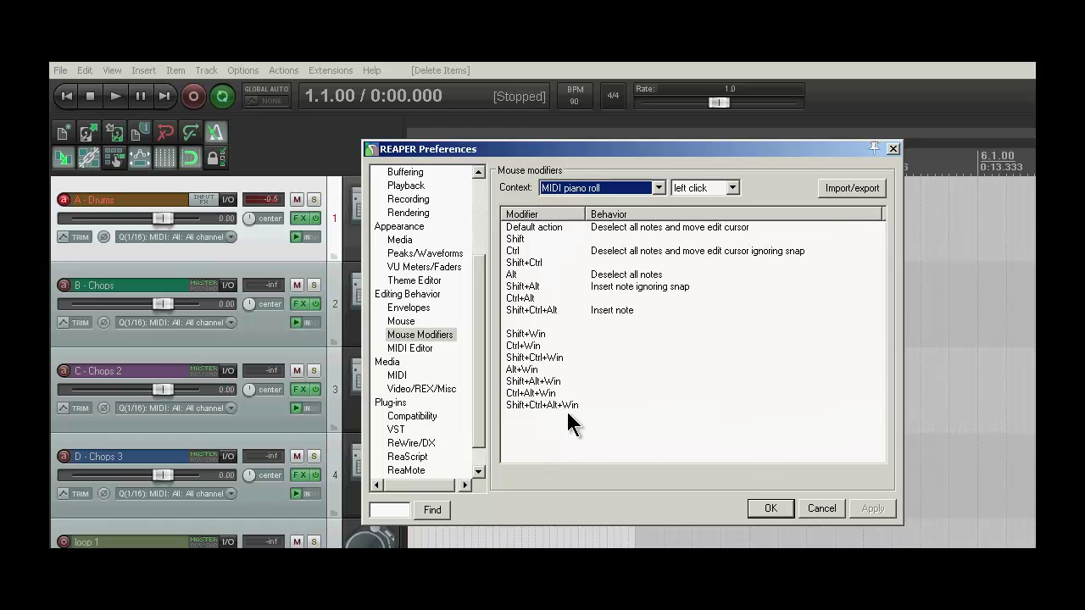
- Set the default left-click action to Insert note > Just insert and apply it
{"action": "left_click", "coordinate": [607, 231]}
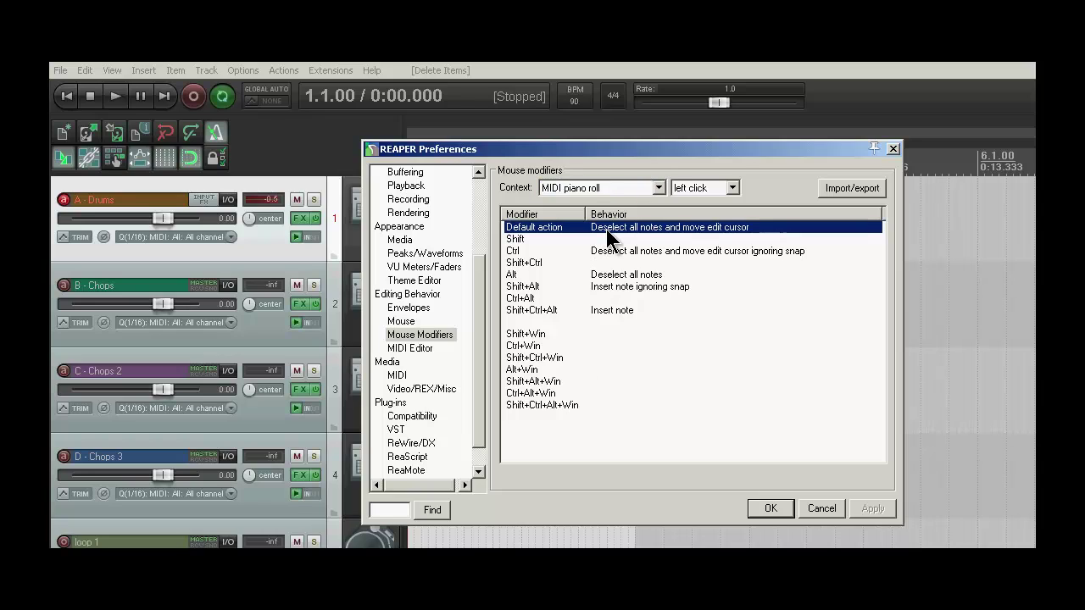
{"action": "left_click", "coordinate": [607, 230]}
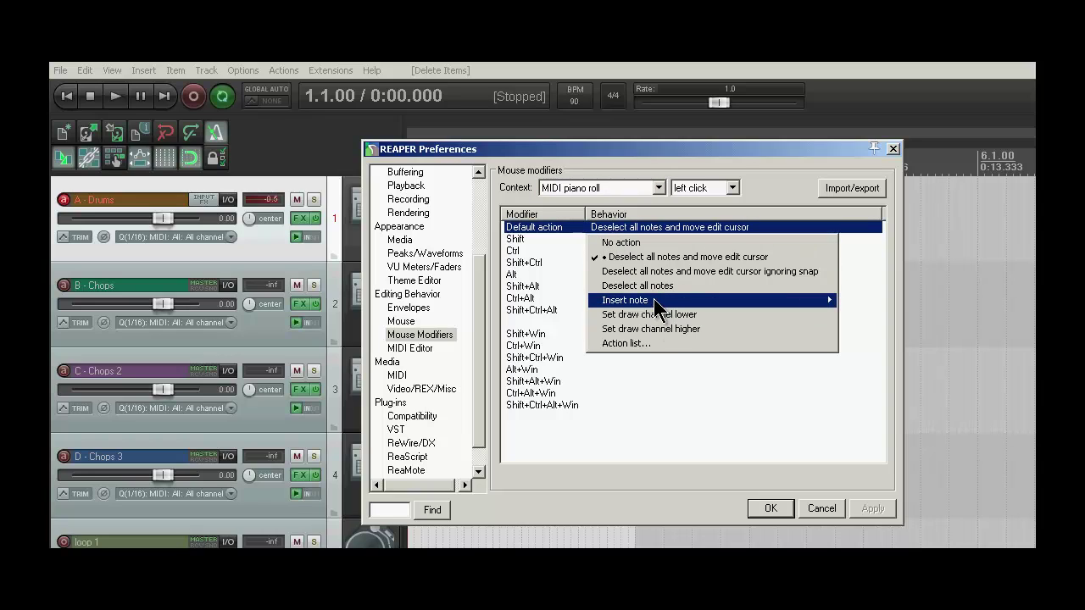
{"action": "mouse_move", "coordinate": [654, 298]}
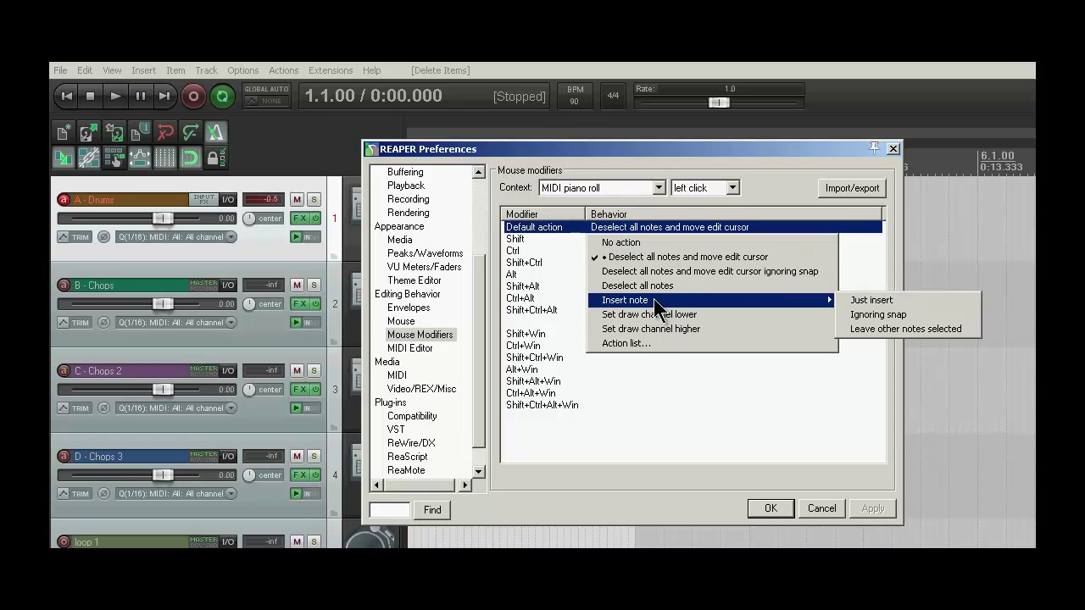
{"action": "left_click", "coordinate": [882, 305]}
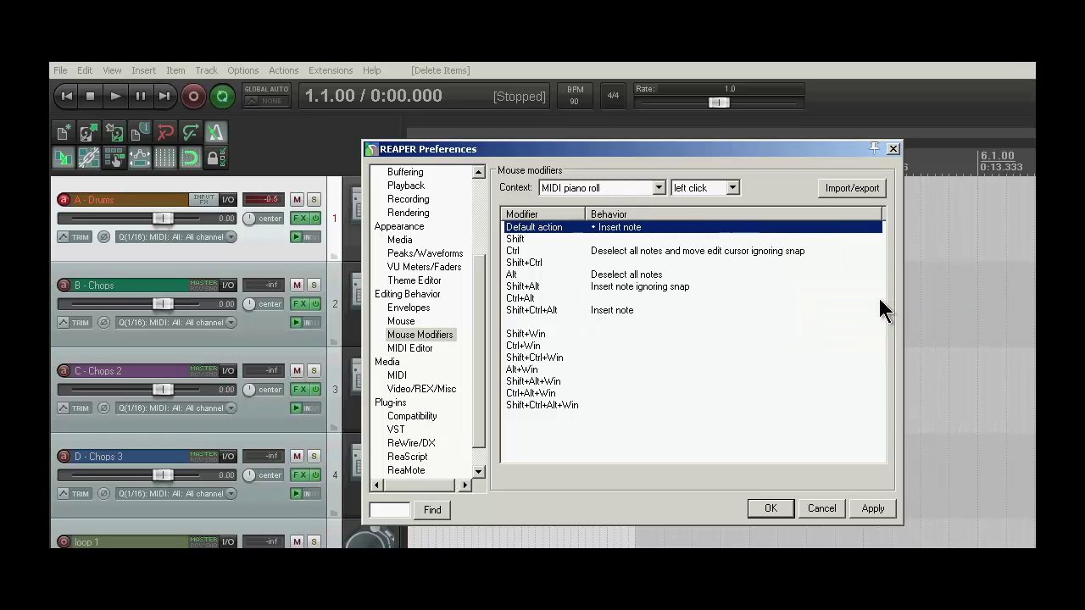
{"action": "left_click", "coordinate": [873, 509]}
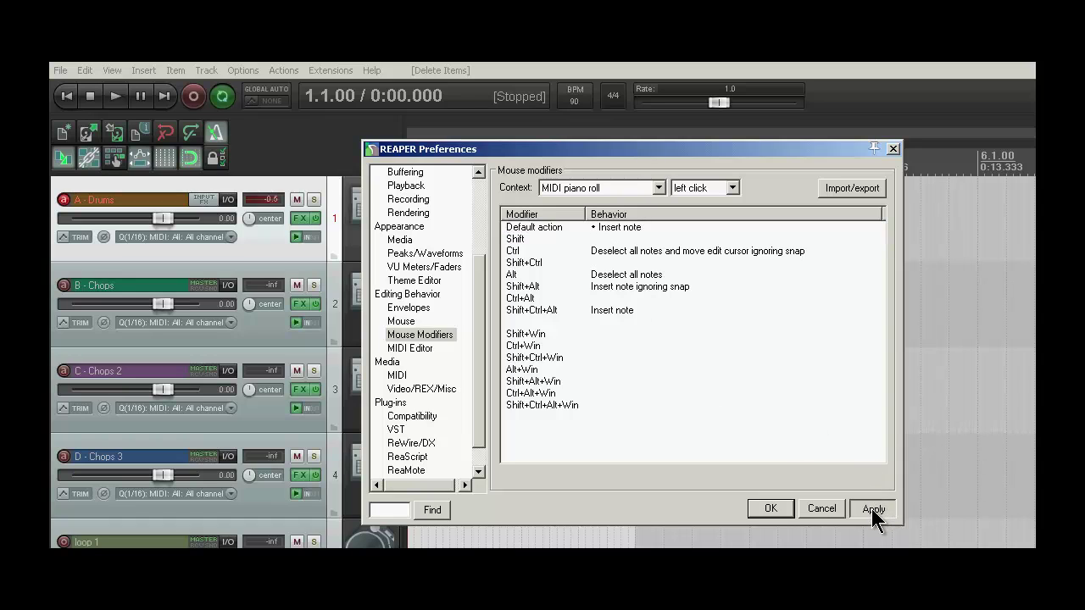
- Close preferences and add a new MIDI item on the A - Drums track spanning bars 1–3
{"action": "left_click", "coordinate": [768, 509]}
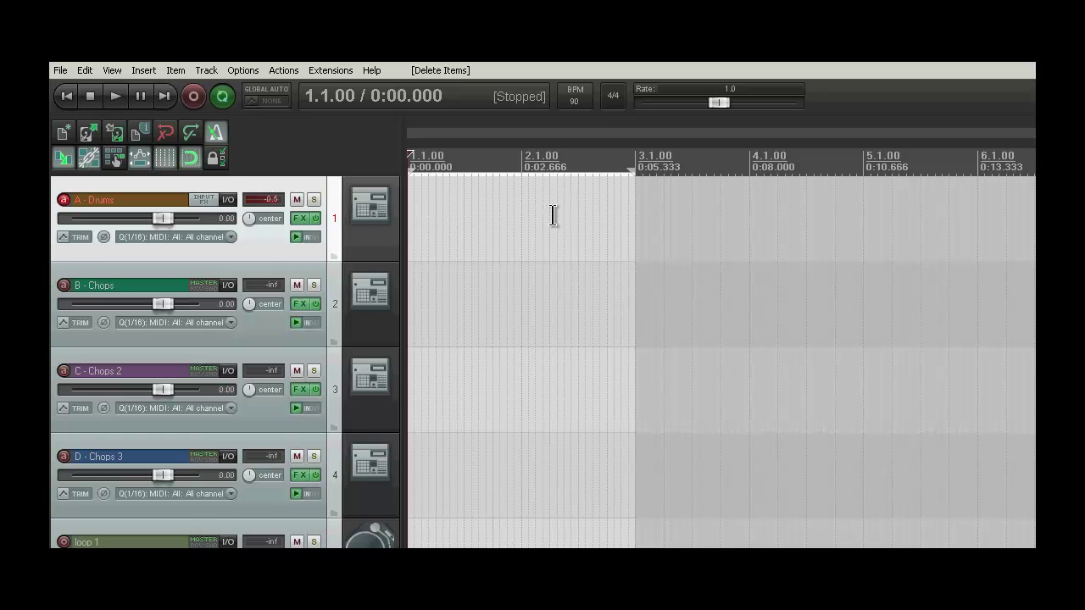
{"action": "left_click", "coordinate": [144, 70]}
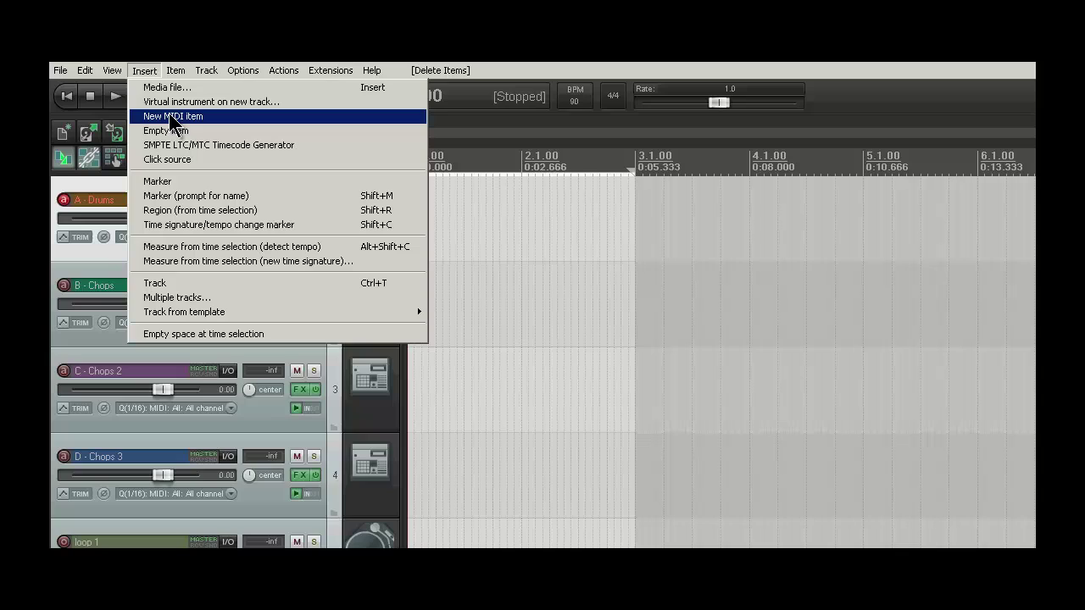
{"action": "left_click", "coordinate": [170, 116]}
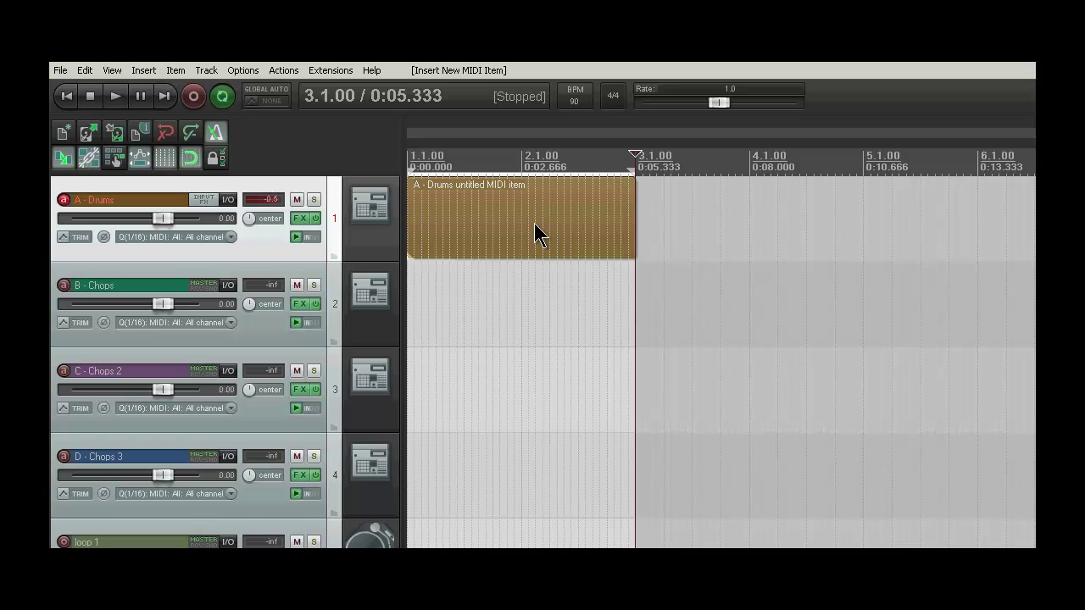
{"action": "left_click", "coordinate": [499, 217]}
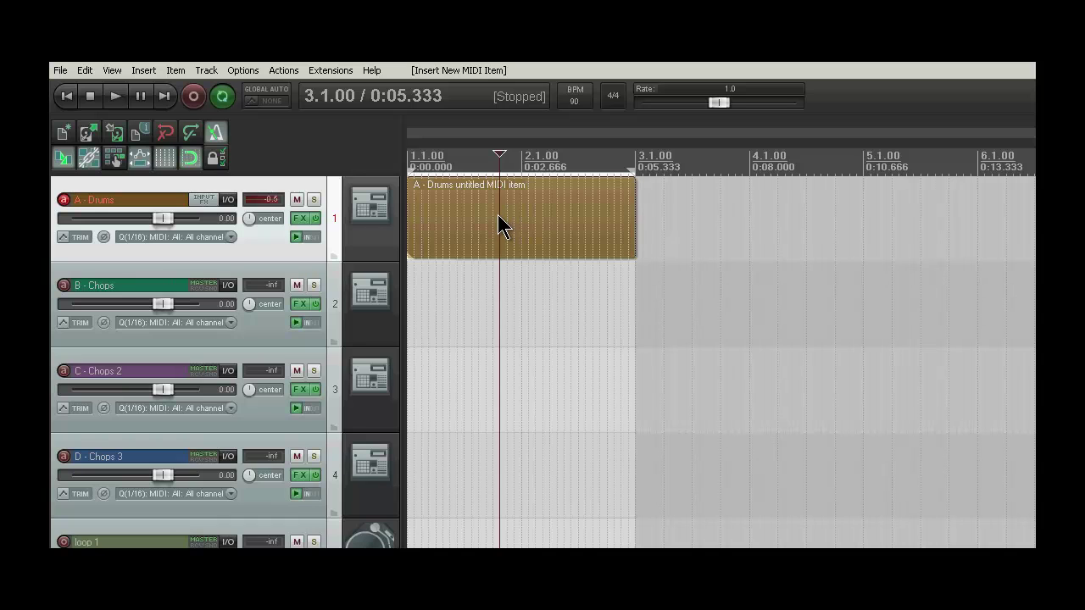
- Open the drums item in the MIDI editor, reposition the window and enable snap to grid
{"action": "double_click", "coordinate": [499, 217]}
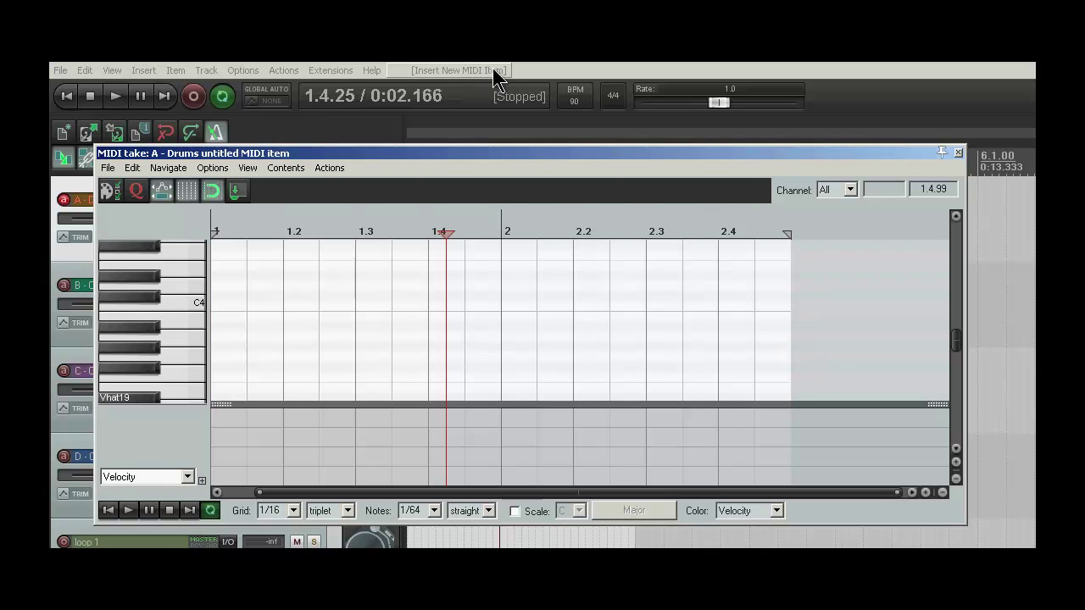
{"action": "left_click_drag", "start_coordinate": [580, 157], "coordinate": [626, 103]}
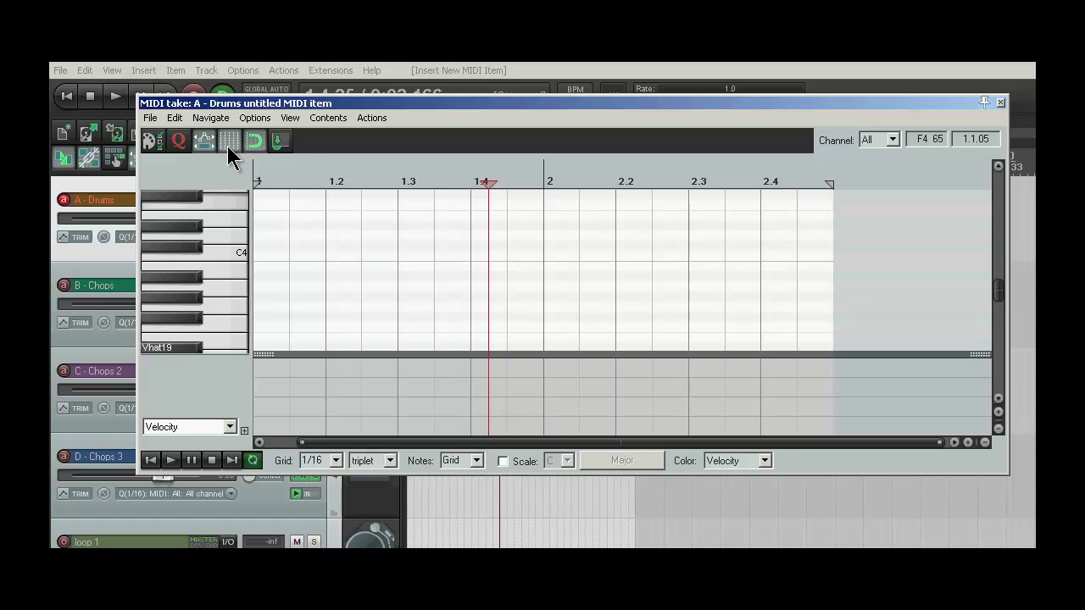
{"action": "left_click", "coordinate": [253, 145]}
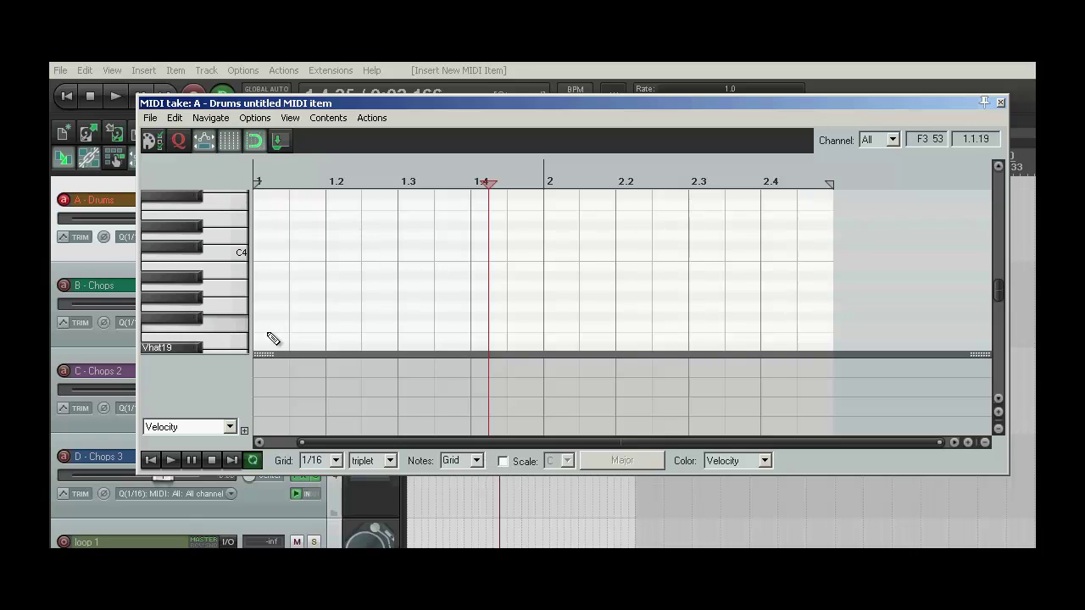
{"action": "left_click_drag", "start_coordinate": [998, 291], "coordinate": [1009, 317]}
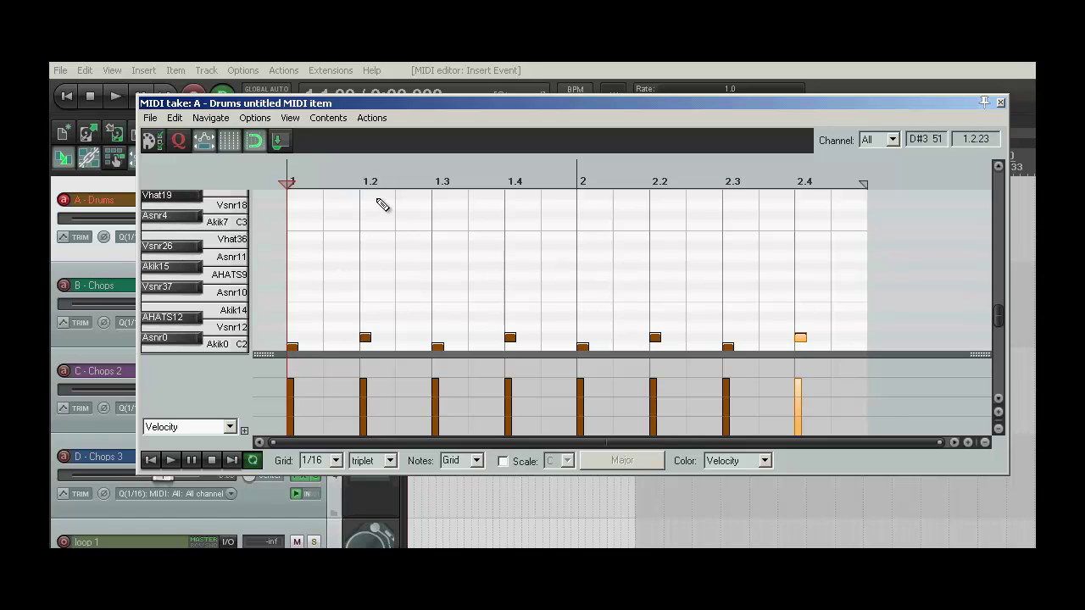
- Audition the alternating kick and snare pattern looping across both bars
{"action": "key", "text": "space"}
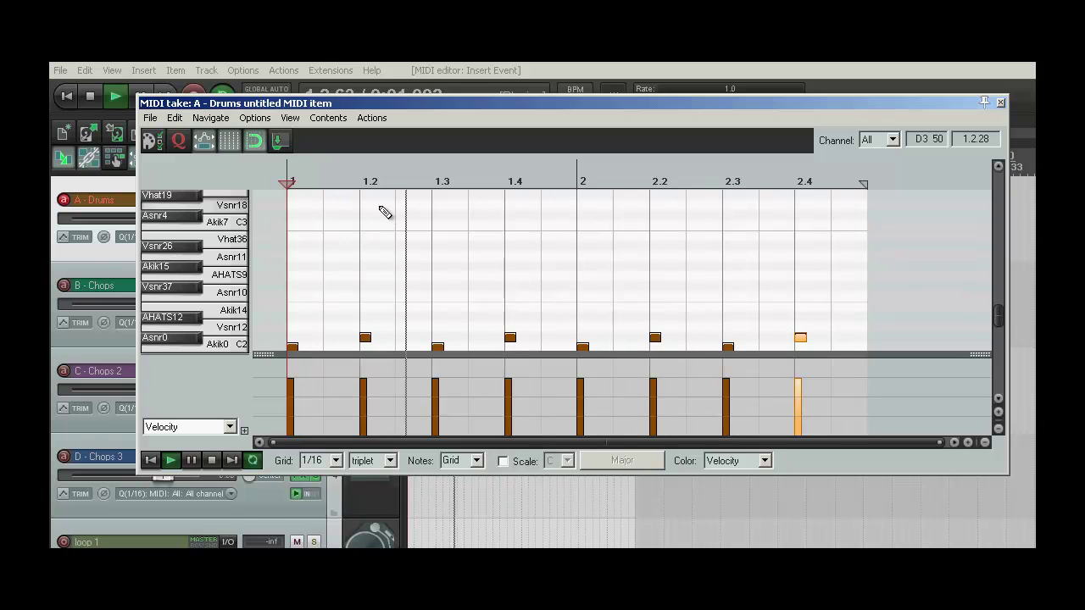
{"action": "key", "text": "space"}
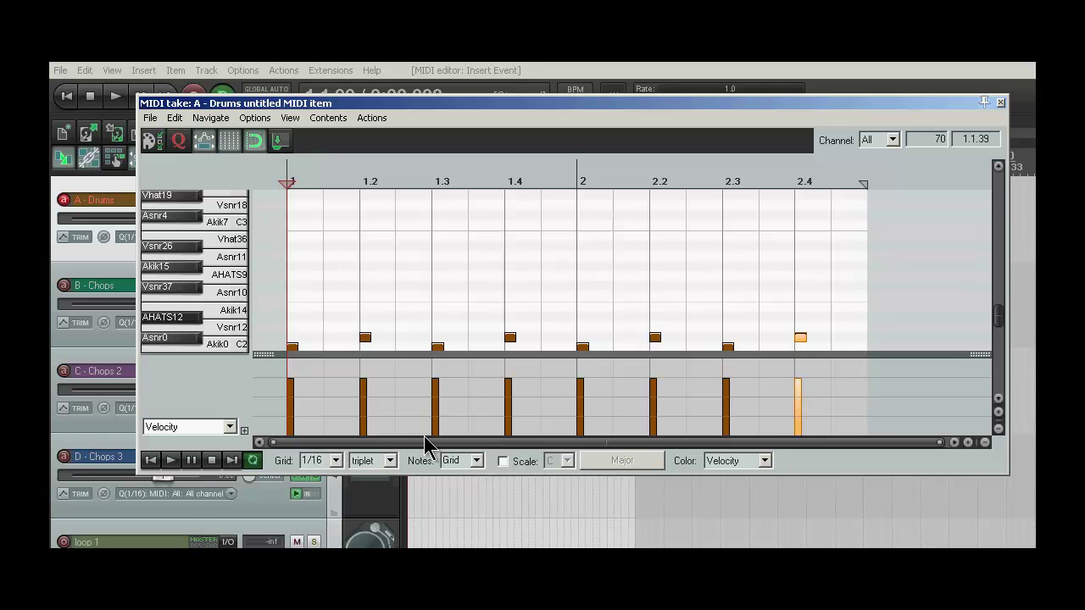
- Set new note length to 1/64 triplet and return the grid type to 1/16 straight
{"action": "left_click", "coordinate": [478, 461]}
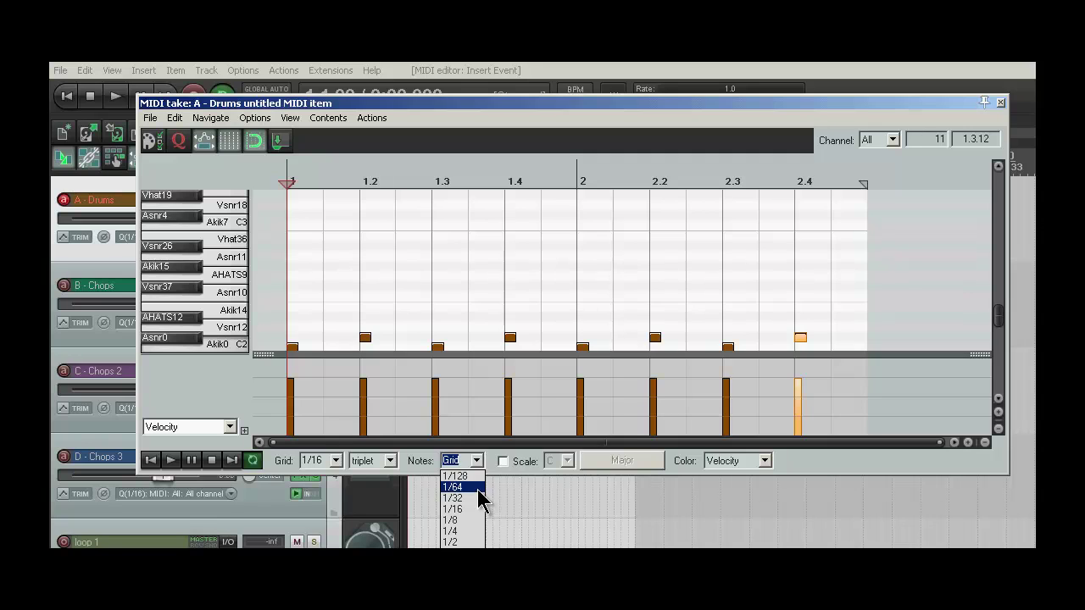
{"action": "left_click", "coordinate": [476, 488]}
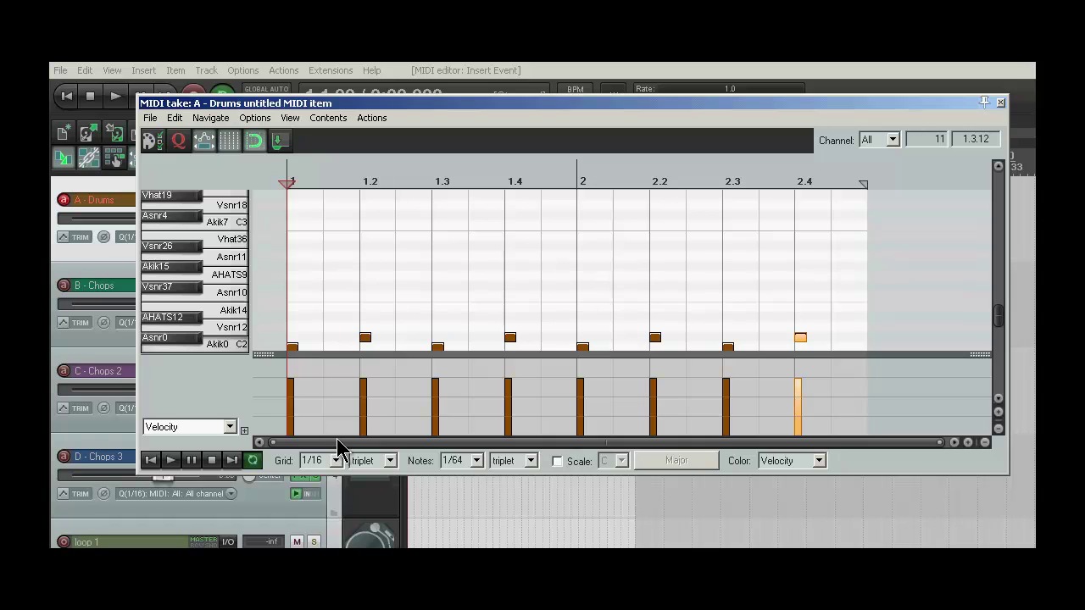
{"action": "left_click", "coordinate": [390, 461]}
{"action": "left_click", "coordinate": [386, 488]}
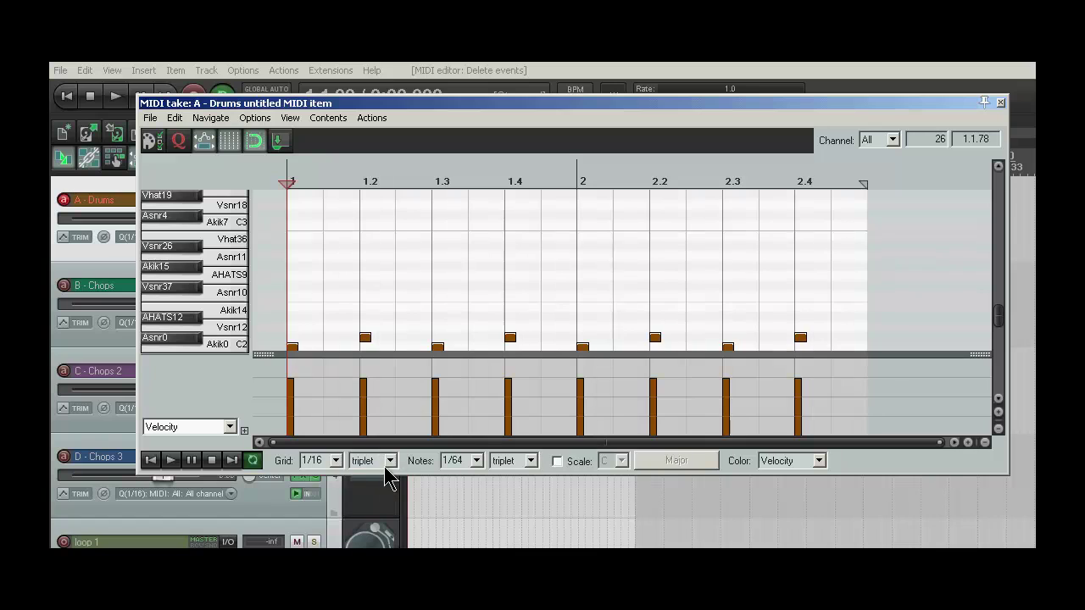
{"action": "left_click", "coordinate": [390, 462]}
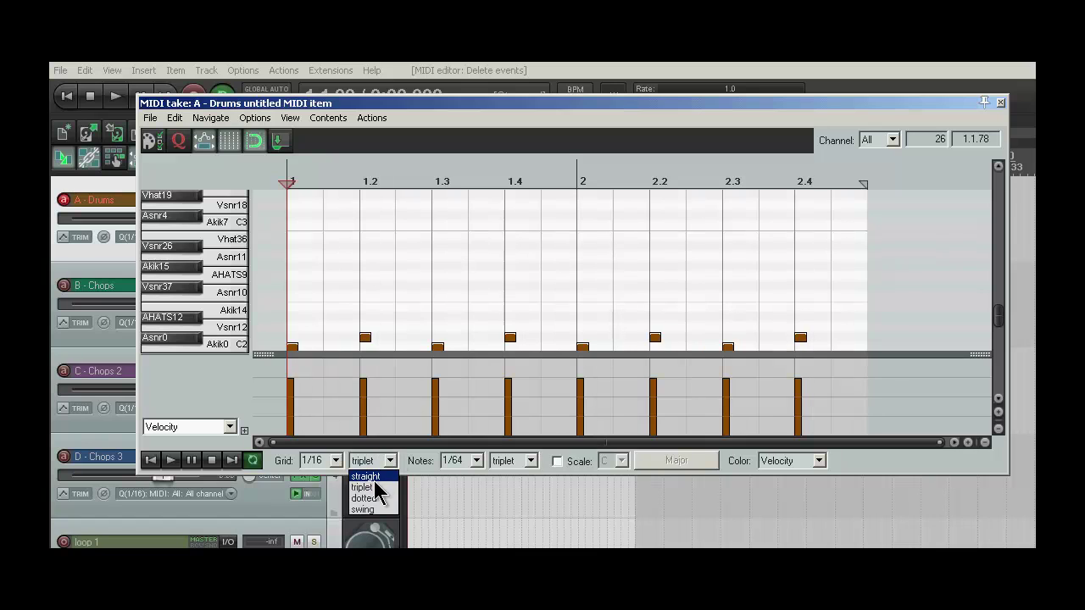
{"action": "left_click", "coordinate": [376, 478]}
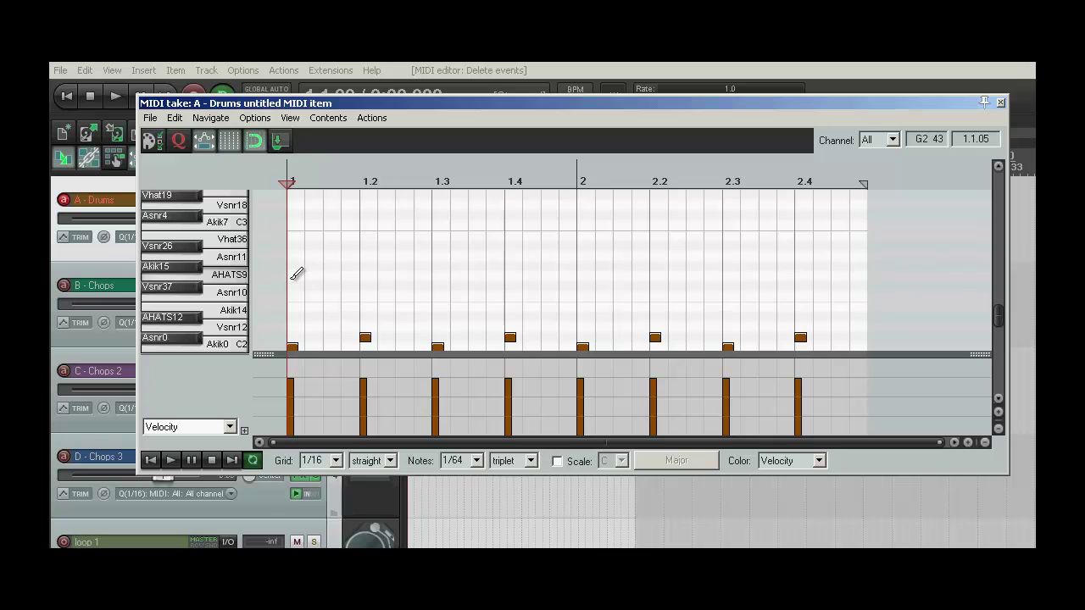
- Paint sixteenth hi-hats along AHATS9 across both bars and play the pattern
{"action": "mouse_move", "coordinate": [296, 275]}
{"action": "left_mouse_down"}
{"action": "mouse_move", "coordinate": [695, 289]}
{"action": "mouse_move", "coordinate": [888, 272]}
{"action": "mouse_move", "coordinate": [859, 279]}
{"action": "left_mouse_up"}
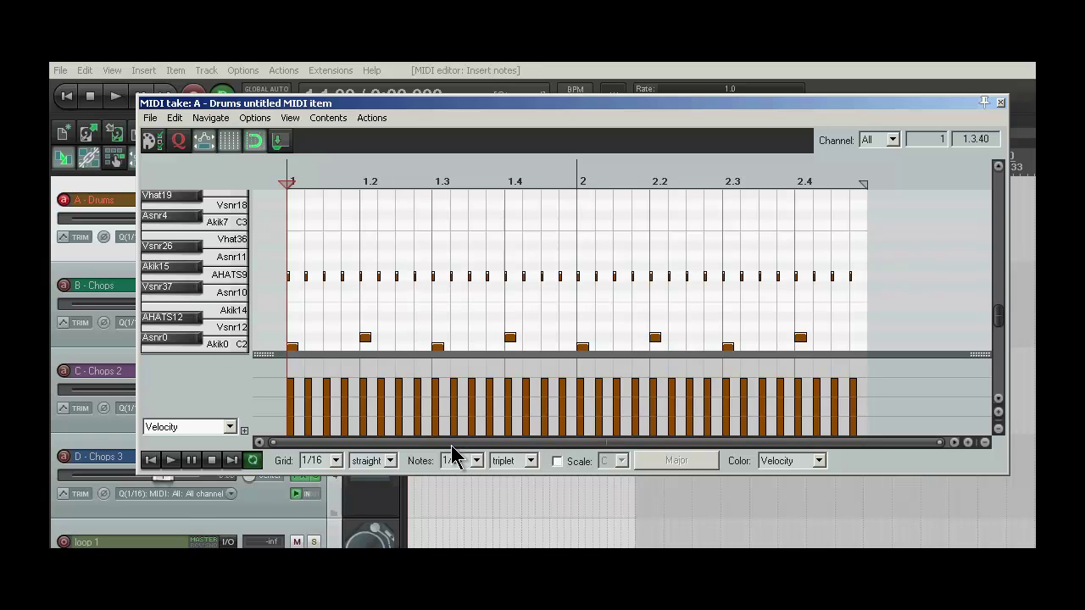
{"action": "key", "text": "space"}
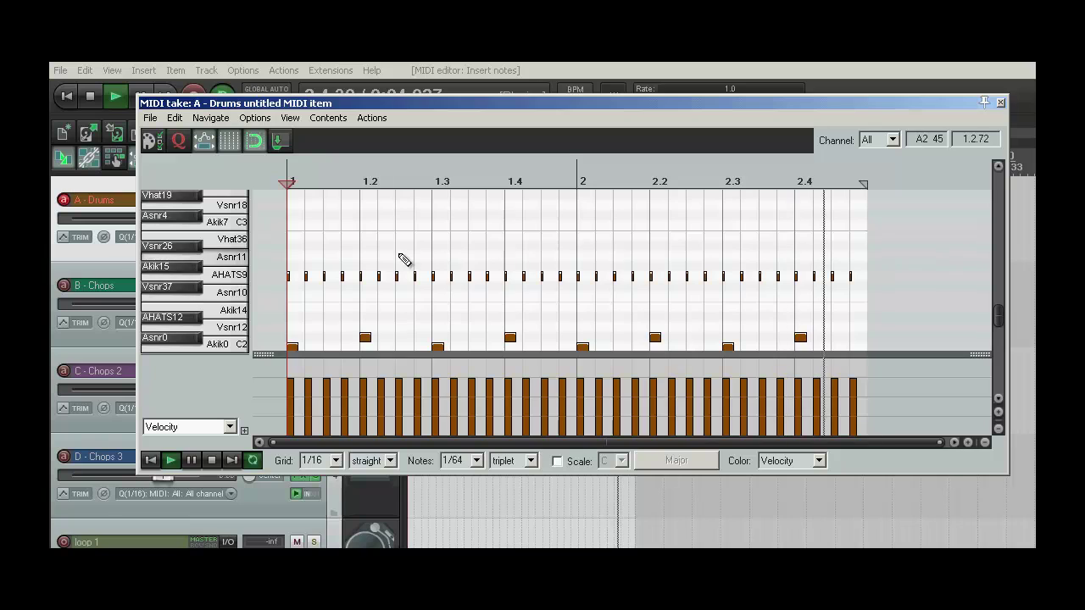
- Stop playback and delete the hi-hats from 1.3 to the end of bar 1
{"action": "key", "text": "space"}
{"action": "left_click_drag", "start_coordinate": [439, 253], "coordinate": [569, 303]}
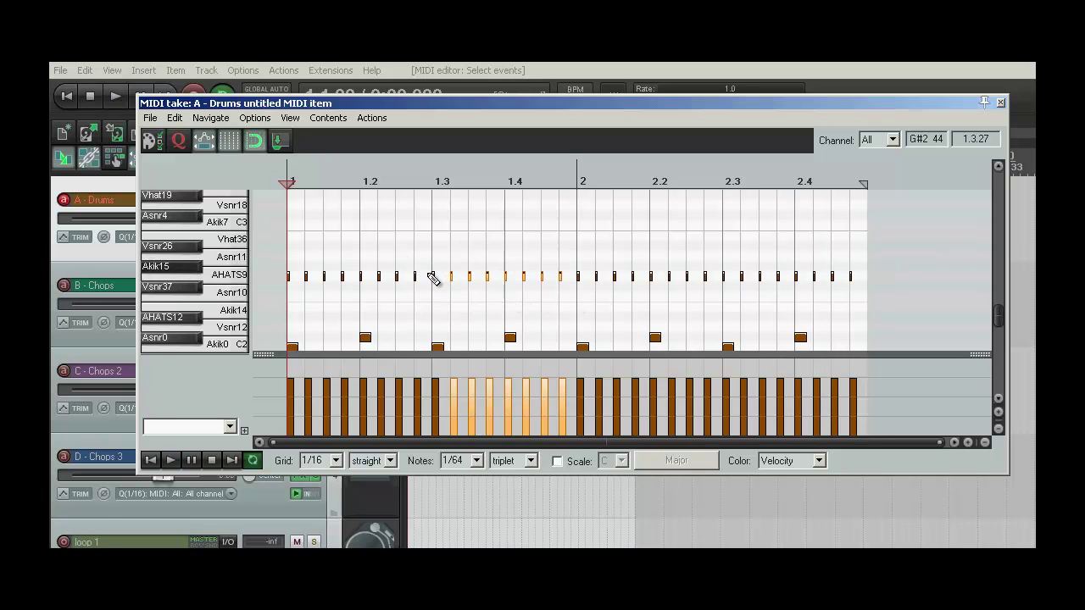
{"action": "key", "text": "Delete"}
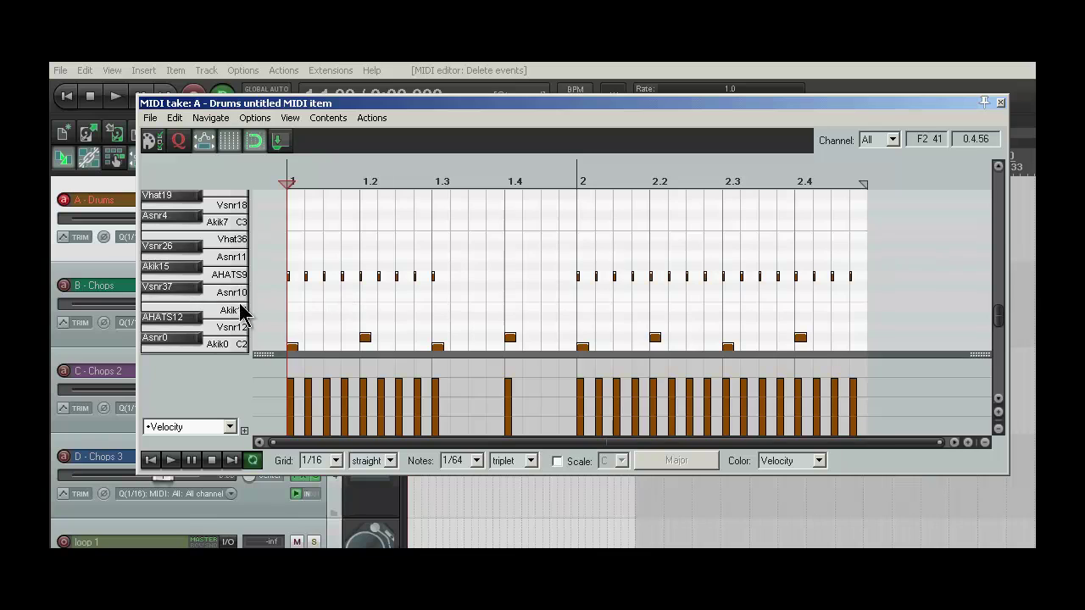
- Set the grid to 1/32 and paint 32nd-note hi-hats from 1.3, then play them
{"action": "left_click", "coordinate": [335, 460]}
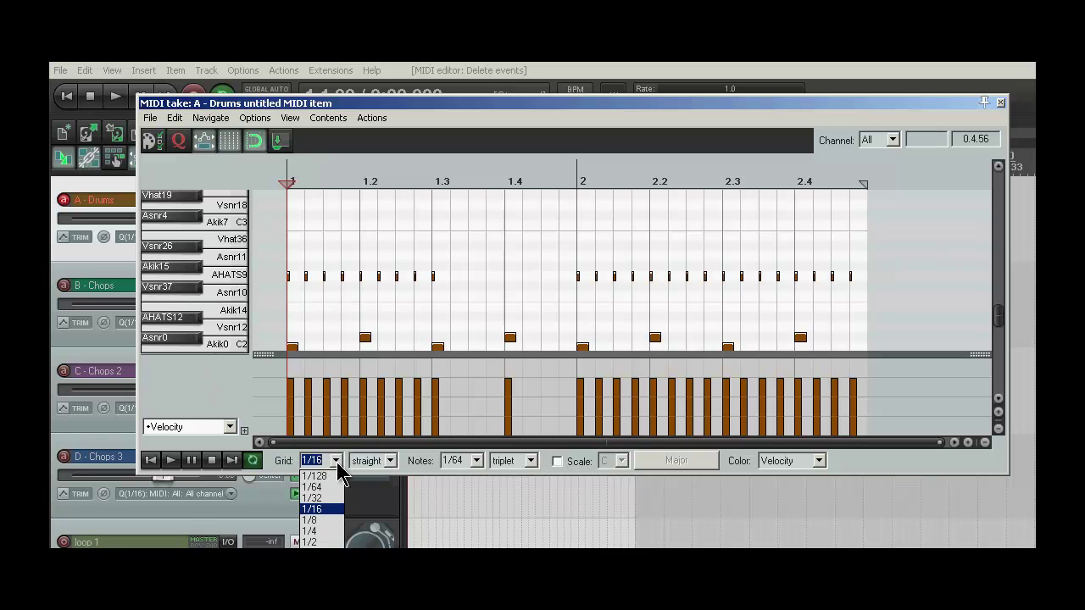
{"action": "left_click", "coordinate": [312, 499]}
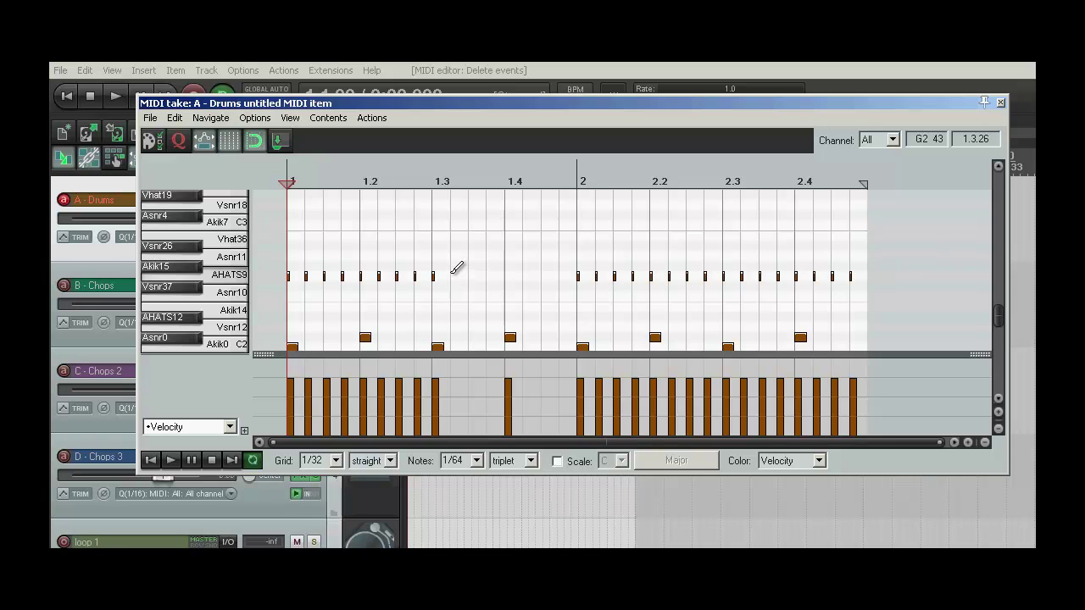
{"action": "left_click_drag", "start_coordinate": [447, 271], "coordinate": [539, 275]}
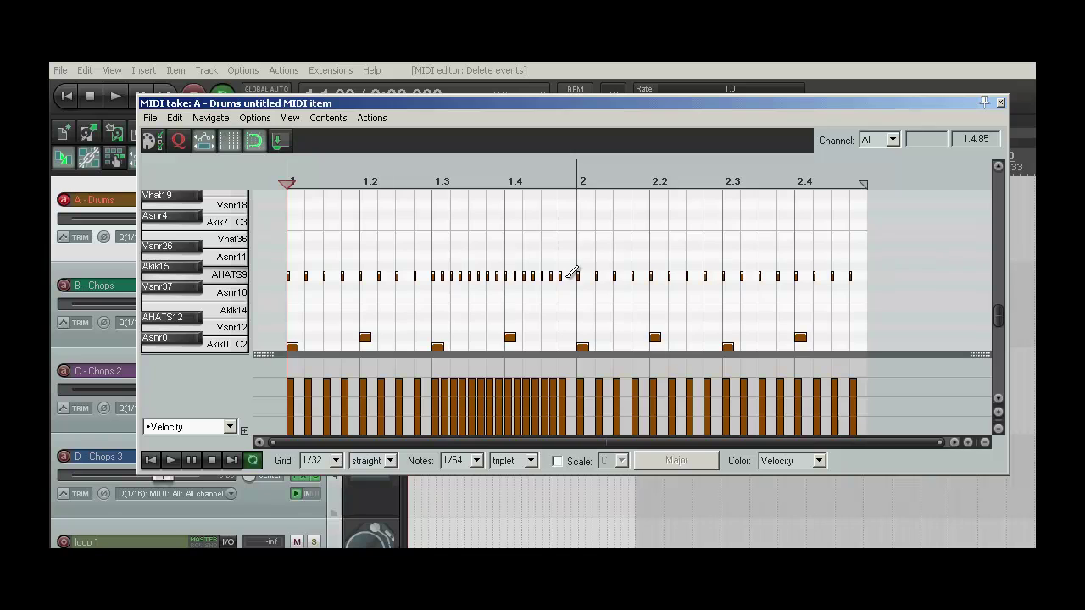
{"action": "key", "text": "space"}
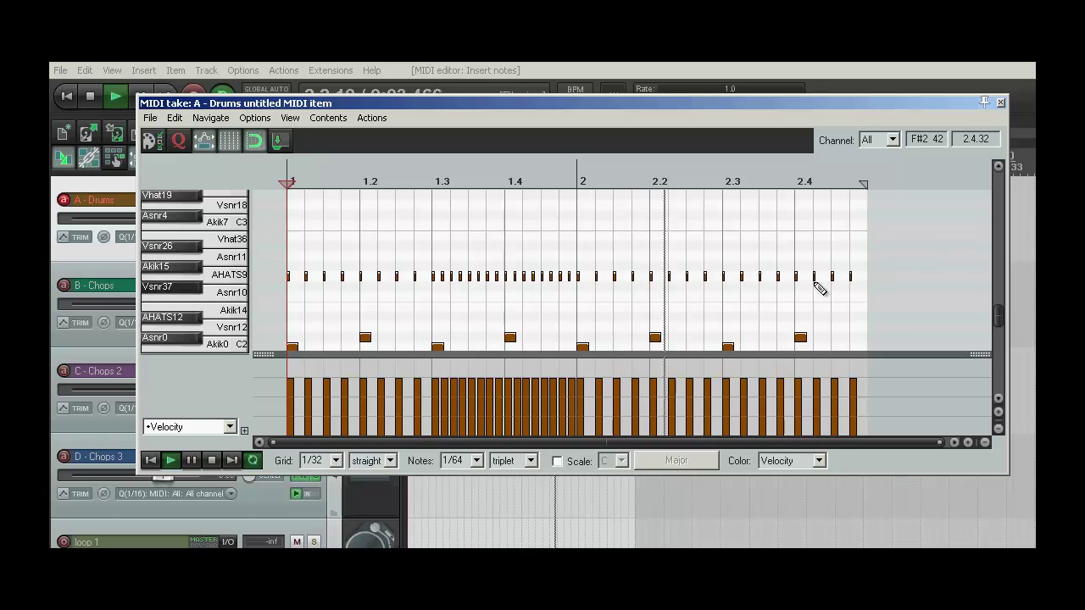
- Stop playback and delete the last four hi-hats of bar 2
{"action": "key", "text": "space"}
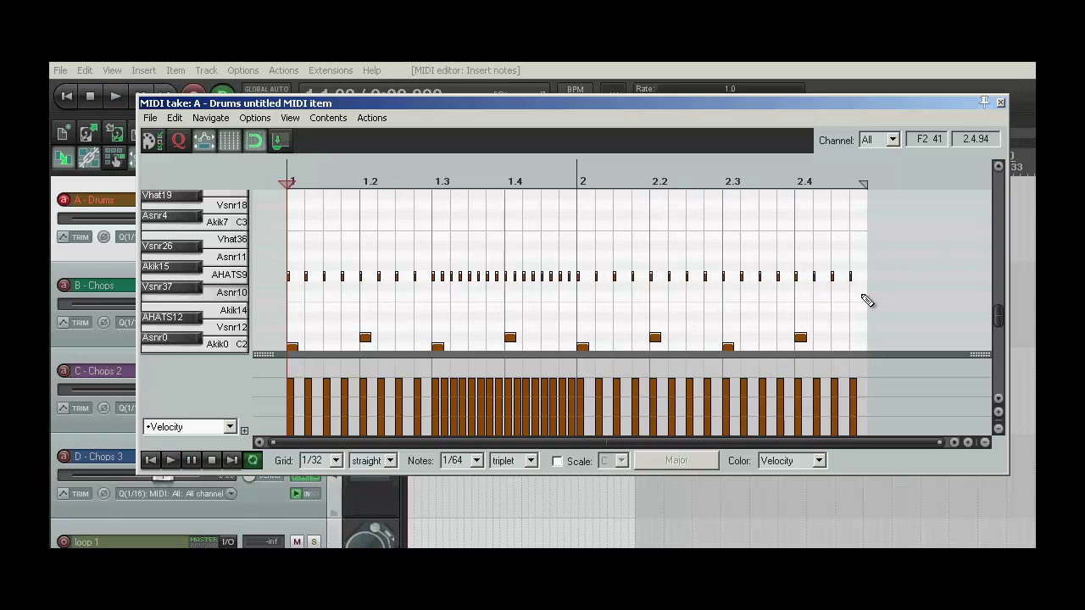
{"action": "left_click_drag", "start_coordinate": [826, 282], "coordinate": [802, 260]}
{"action": "key", "text": "Delete"}
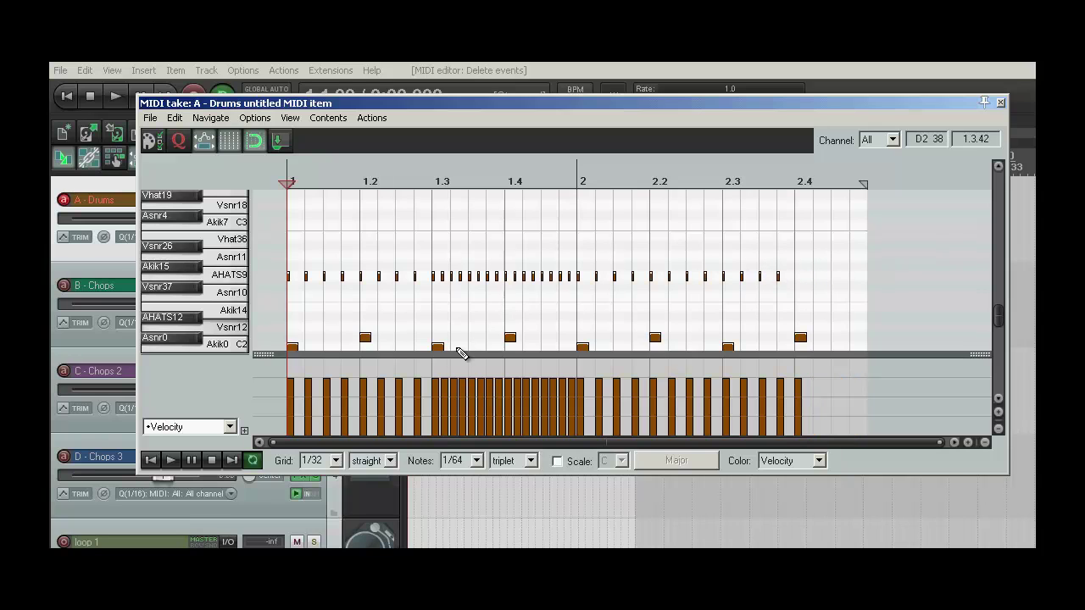
- Use a 1/16 triplet grid to paint AHATS9 hi-hats from 2.4 to the item end, then play
{"action": "left_click", "coordinate": [340, 458]}
{"action": "left_click", "coordinate": [329, 505]}
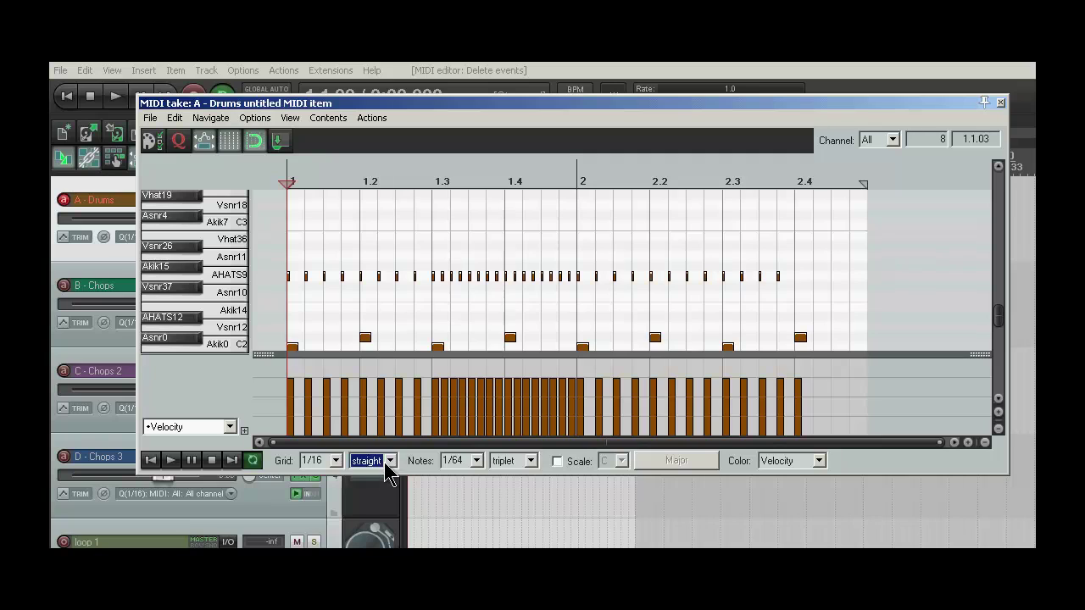
{"action": "left_click", "coordinate": [390, 461]}
{"action": "left_click", "coordinate": [373, 487]}
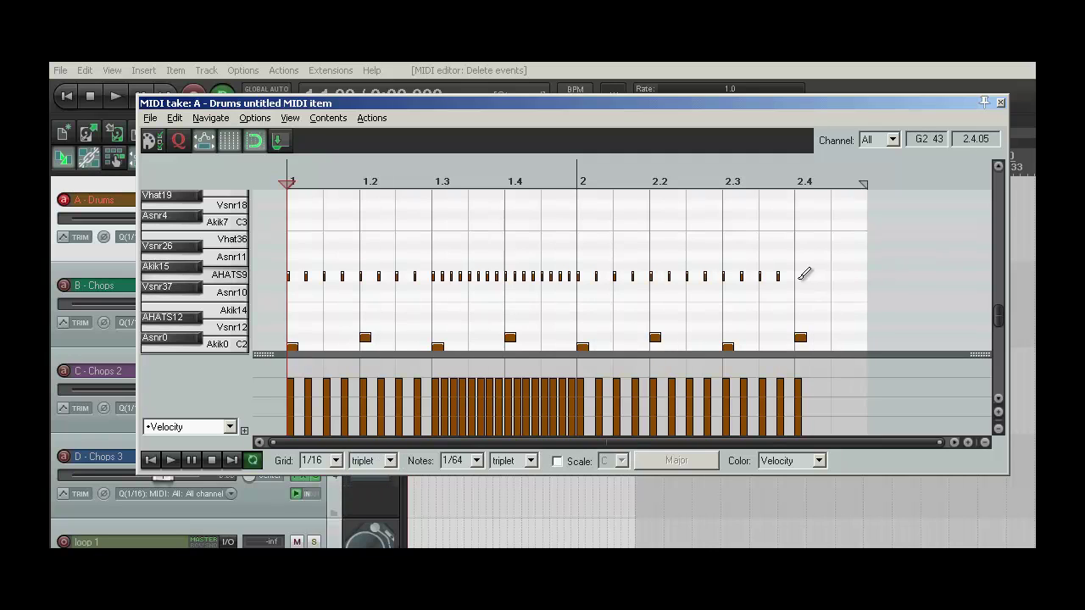
{"action": "left_click_drag", "start_coordinate": [807, 269], "coordinate": [873, 273]}
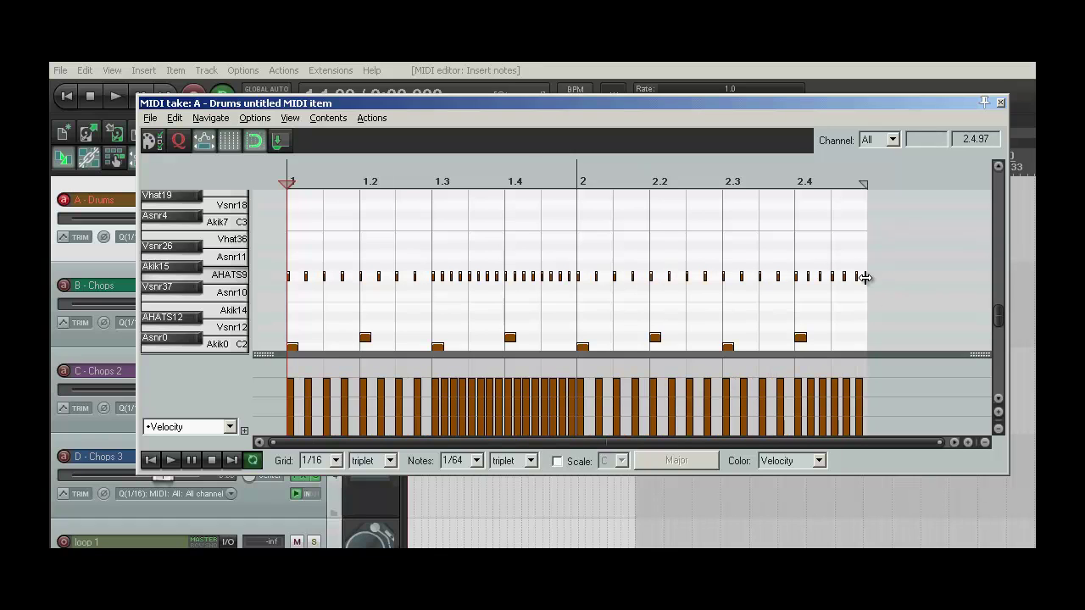
{"action": "key", "text": "space"}
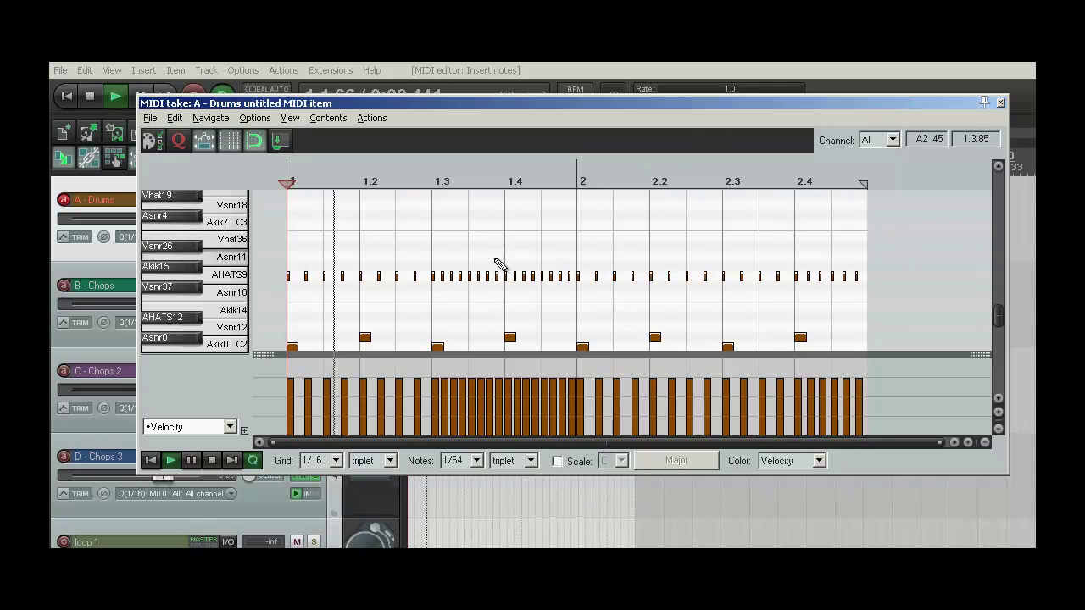
- Set the grid to 1/64 and paint a Vhat36 buzz from bar start to 1.3, then audition it
{"action": "key", "text": "space"}
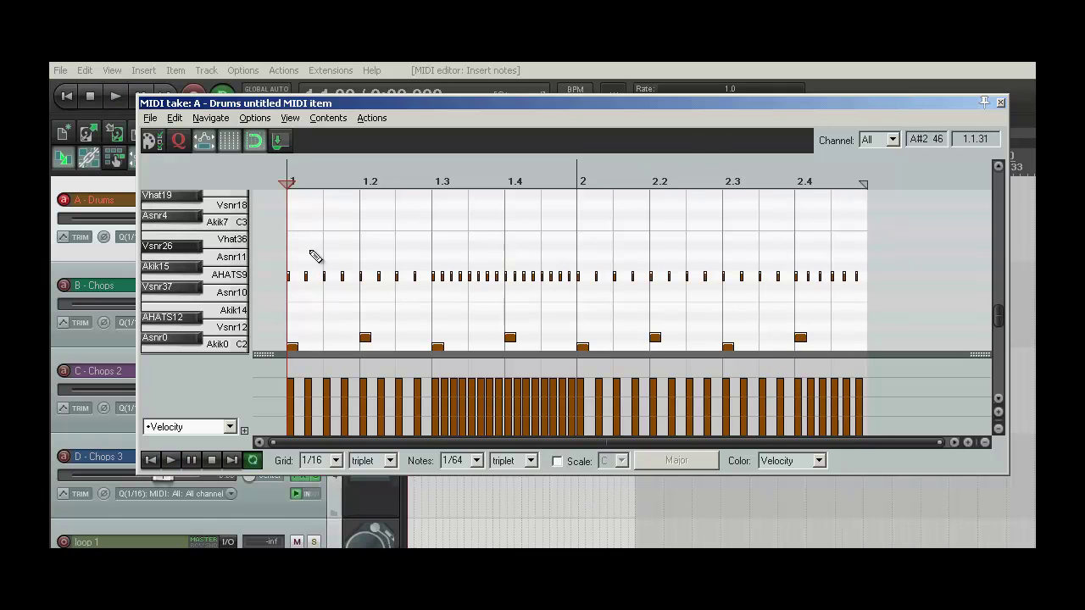
{"action": "left_click", "coordinate": [335, 460]}
{"action": "left_click", "coordinate": [317, 486]}
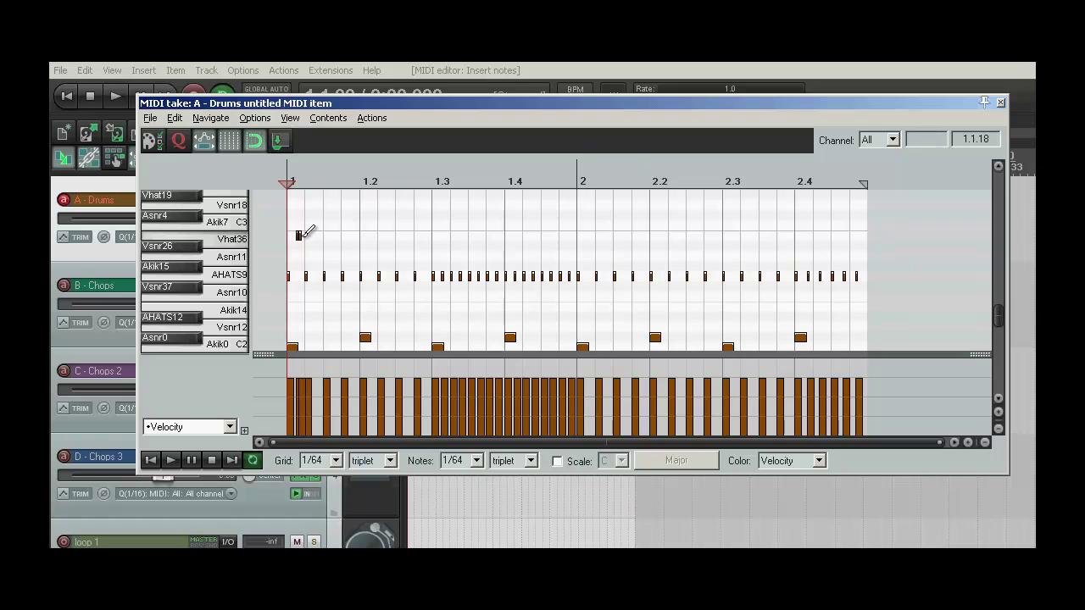
{"action": "left_click_drag", "start_coordinate": [304, 237], "coordinate": [429, 235]}
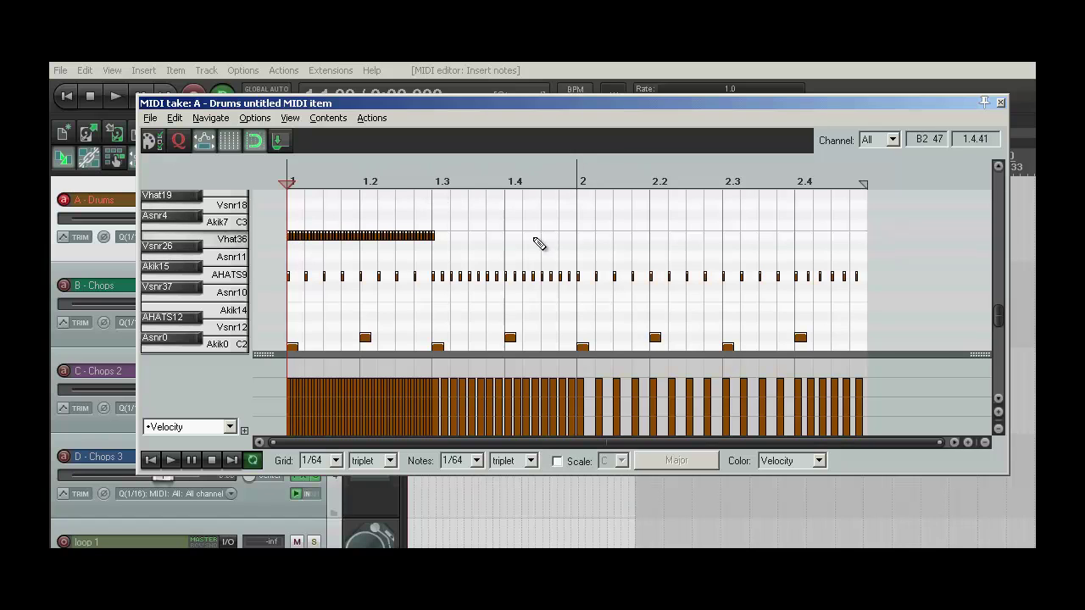
{"action": "key", "text": "space"}
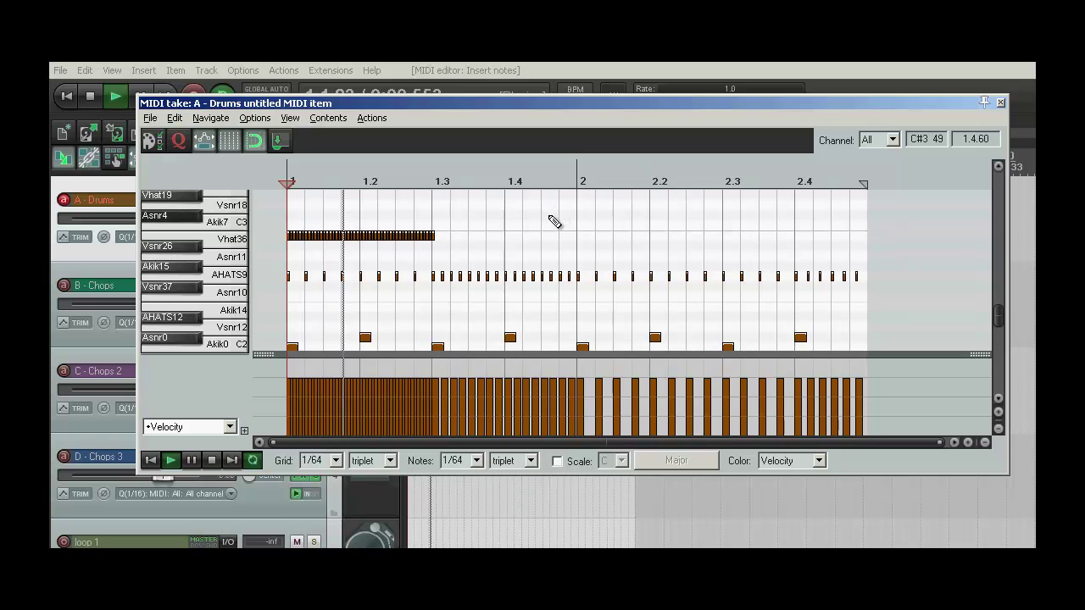
{"action": "key", "text": "space"}
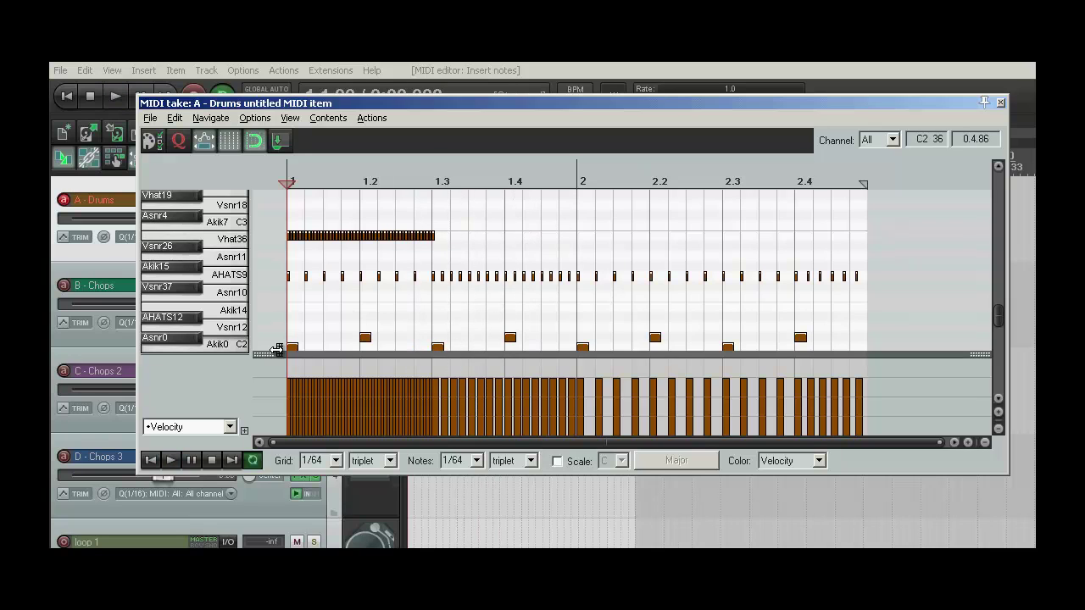
- With a 1/8 triplet grid, paint Vhat36 hits from beat 1.3 to bar 2's end and play them
{"action": "left_click", "coordinate": [335, 461]}
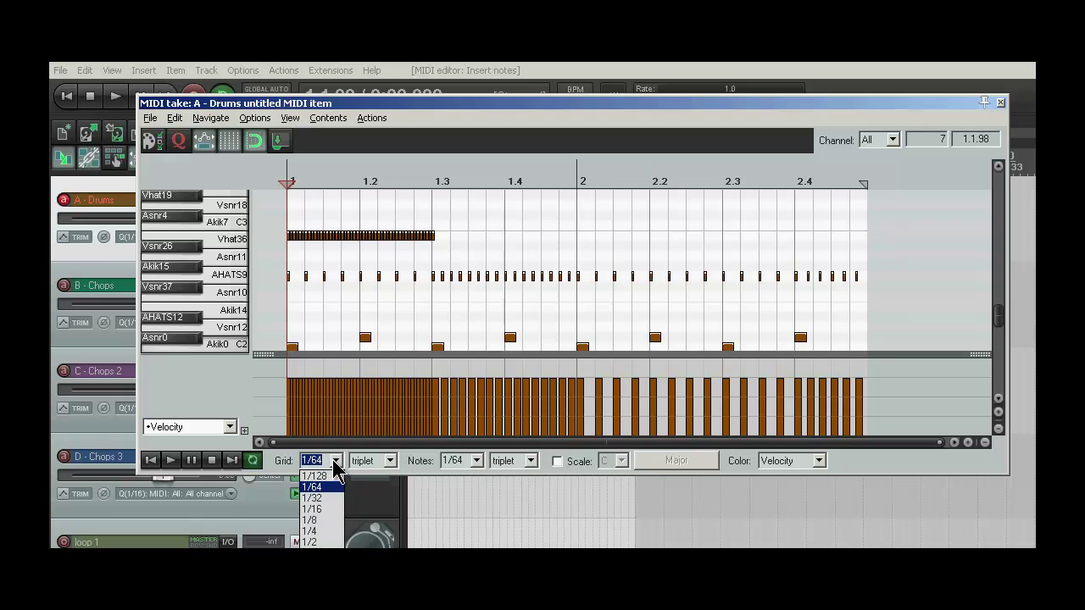
{"action": "left_click", "coordinate": [324, 518]}
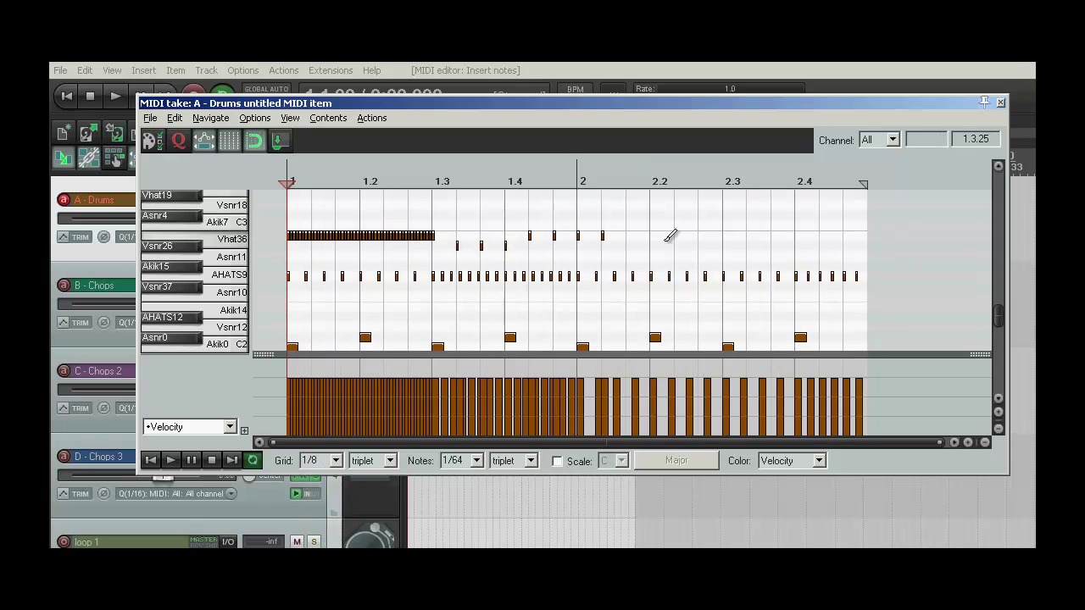
{"action": "left_click_drag", "start_coordinate": [682, 236], "coordinate": [791, 237]}
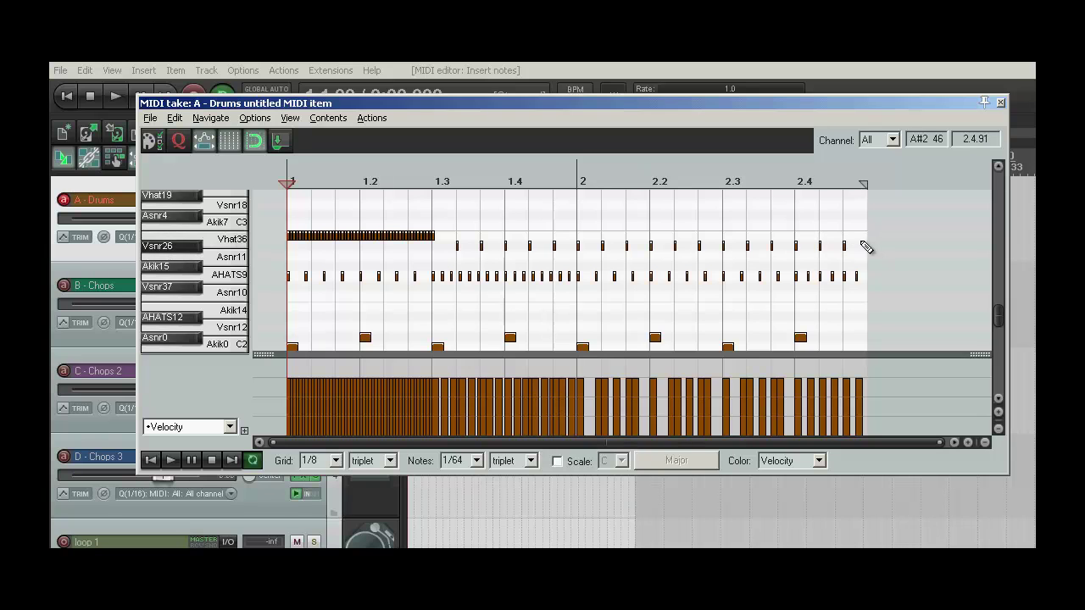
{"action": "key", "text": "space"}
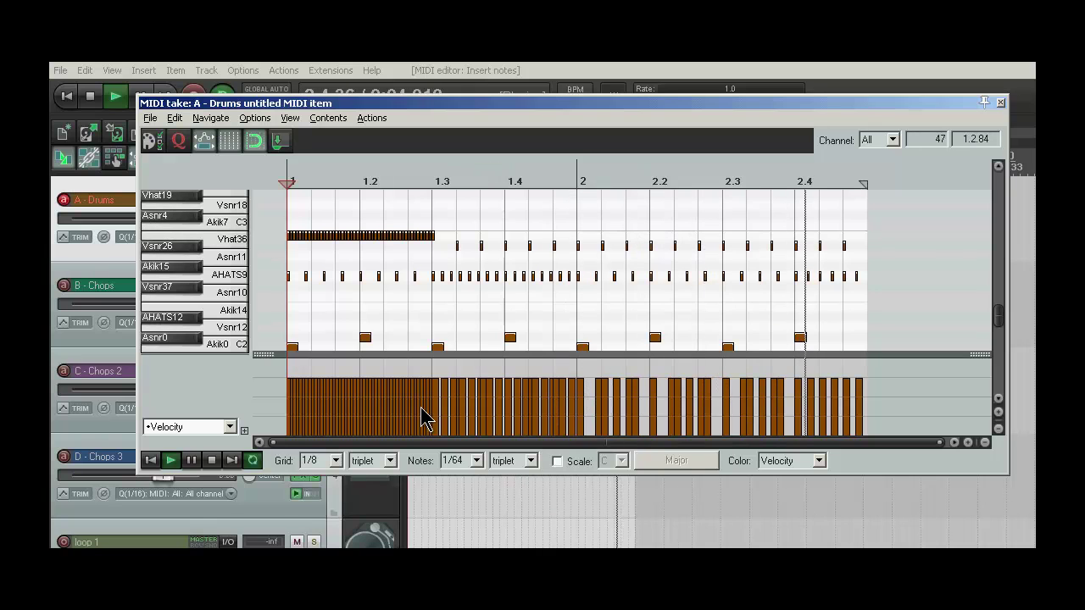
- Switch the grid timing back to straight 1/8 and stop playback
{"action": "left_click", "coordinate": [392, 461]}
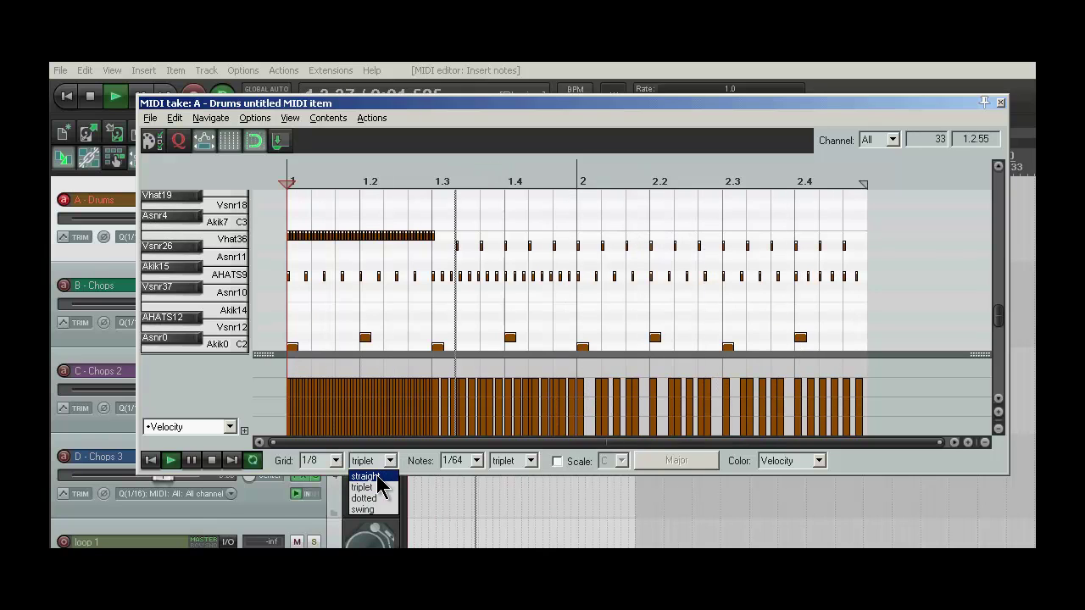
{"action": "left_click", "coordinate": [373, 476]}
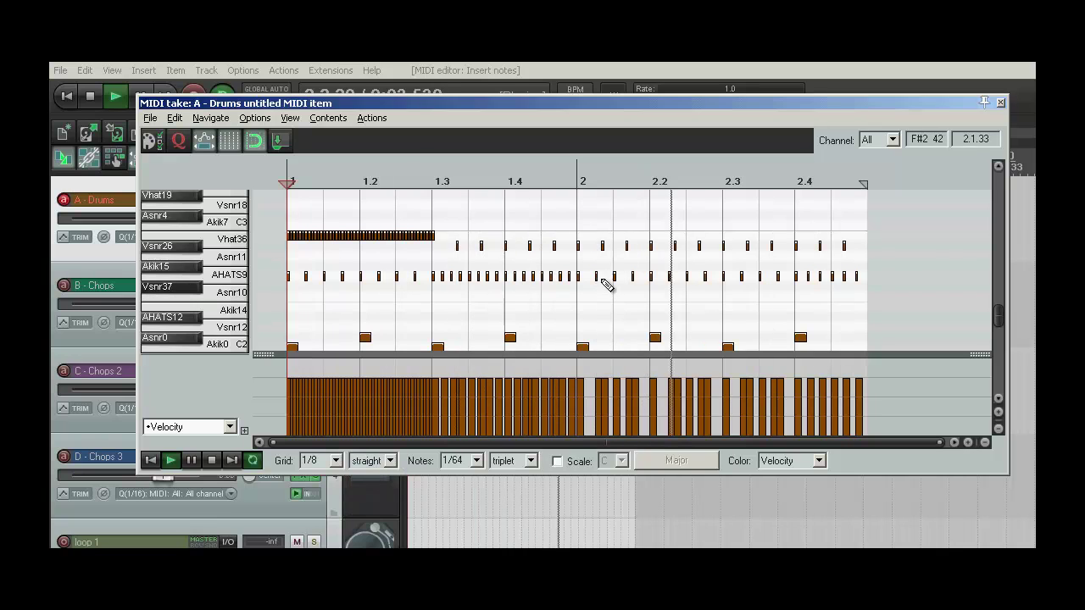
{"action": "key", "text": "space"}
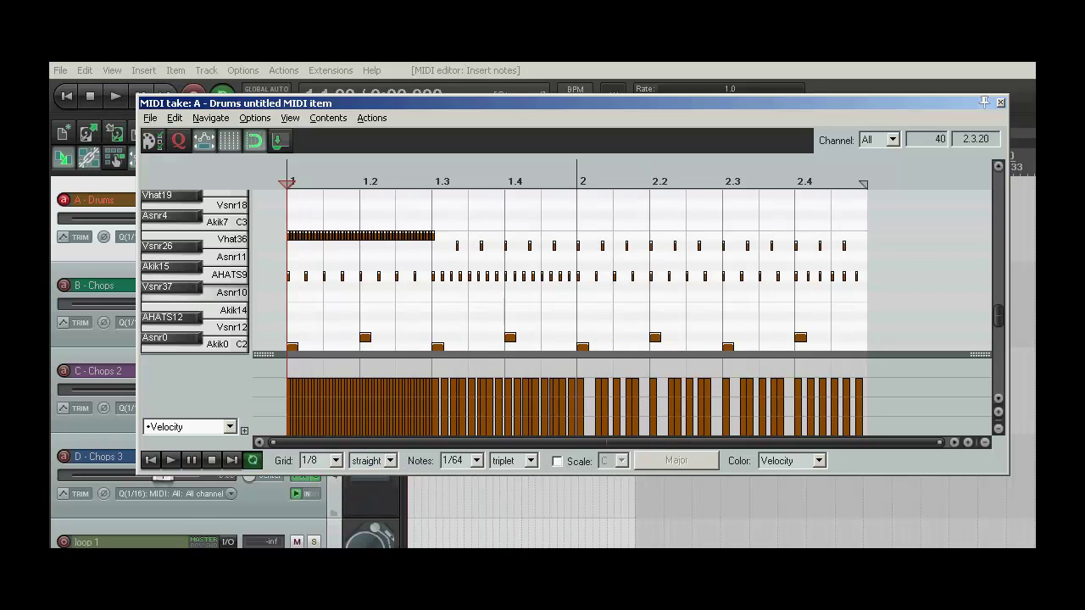